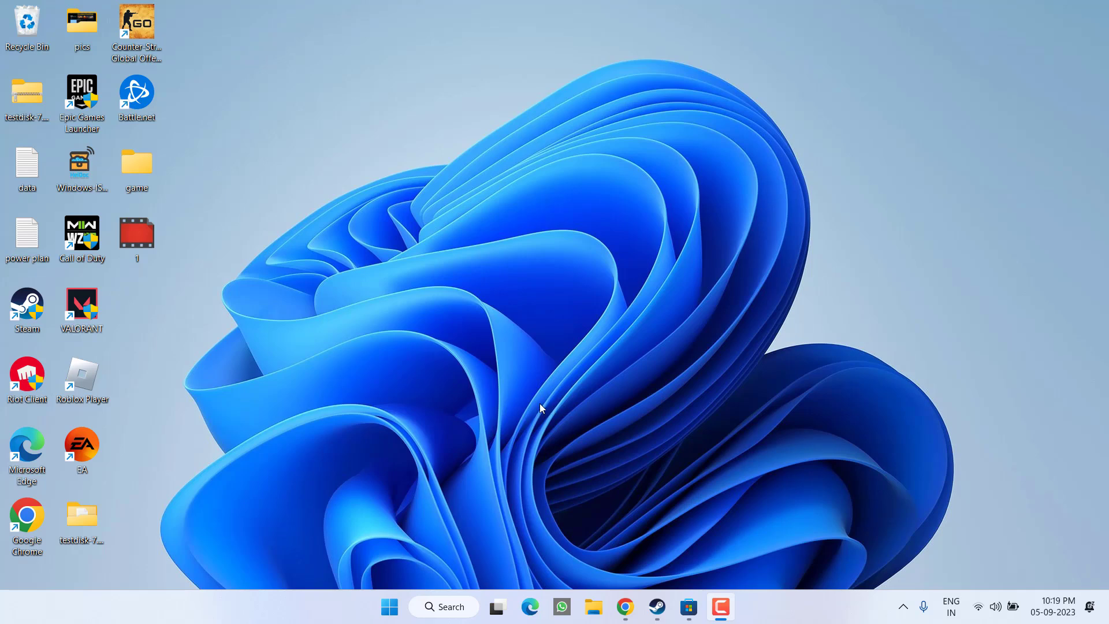
Switch to Steam and set the controller override in the Counter-Strike: Global Offensive properties to Enable Steam Input.
click(657, 606)
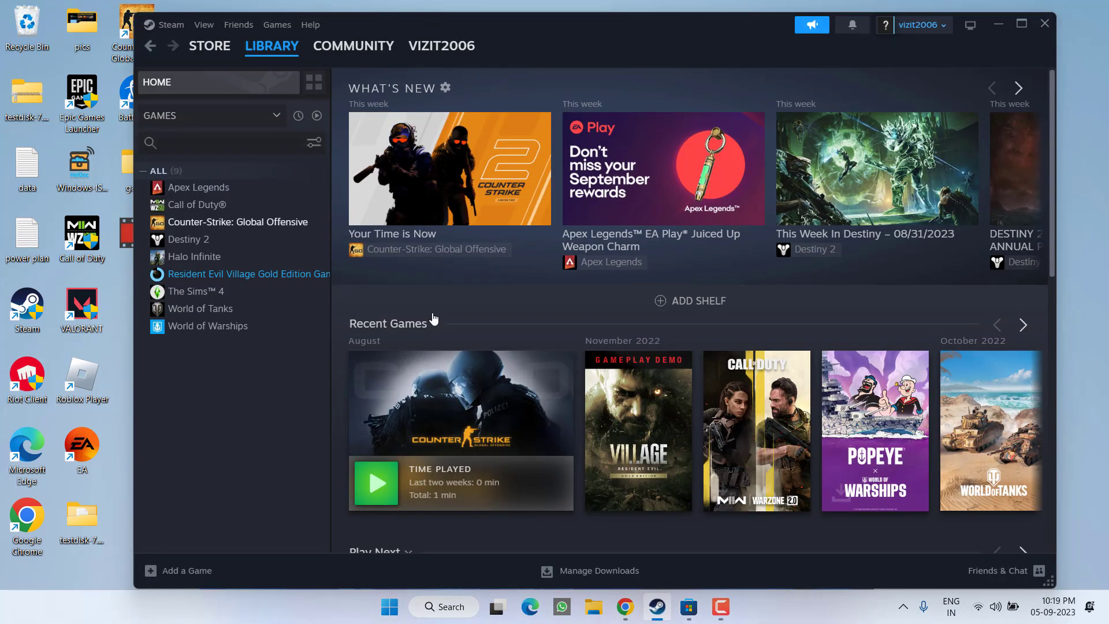
right_click(238, 223)
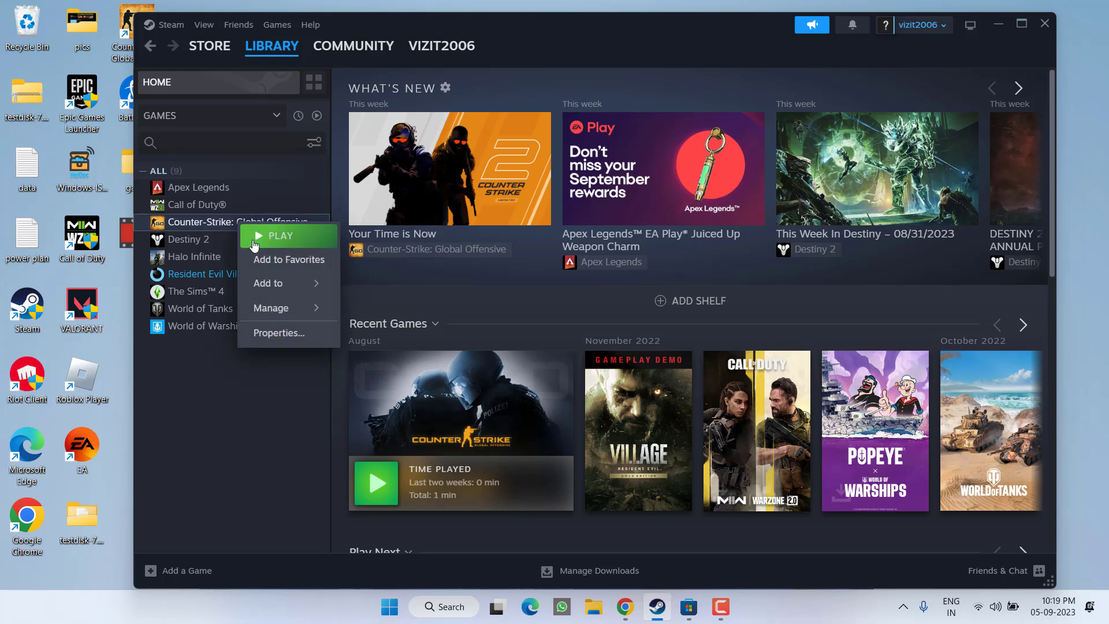
click(305, 337)
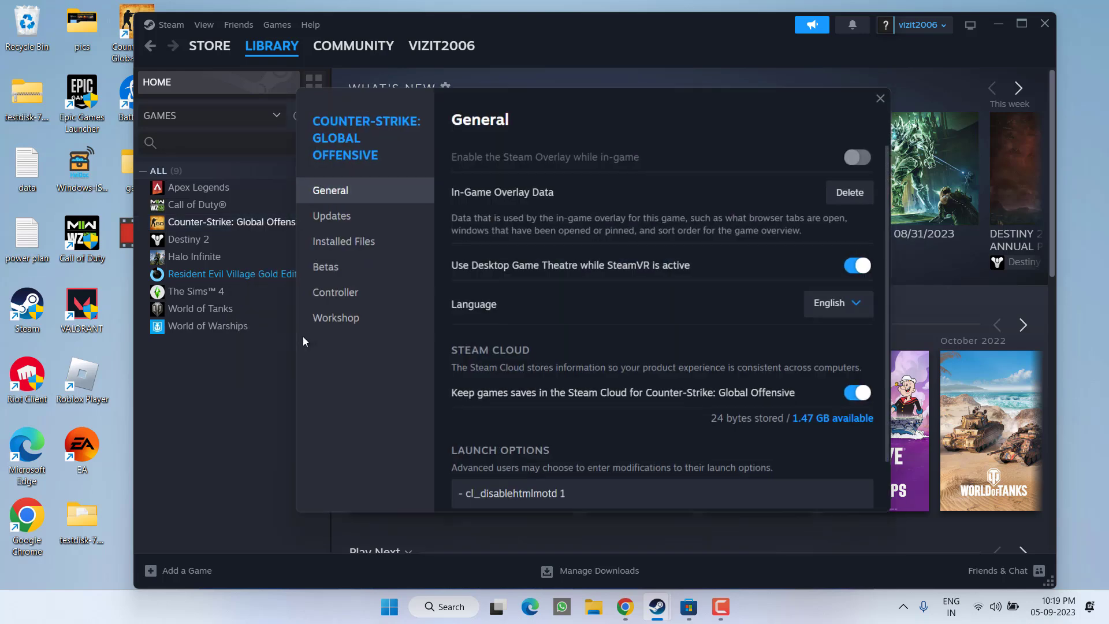
click(341, 296)
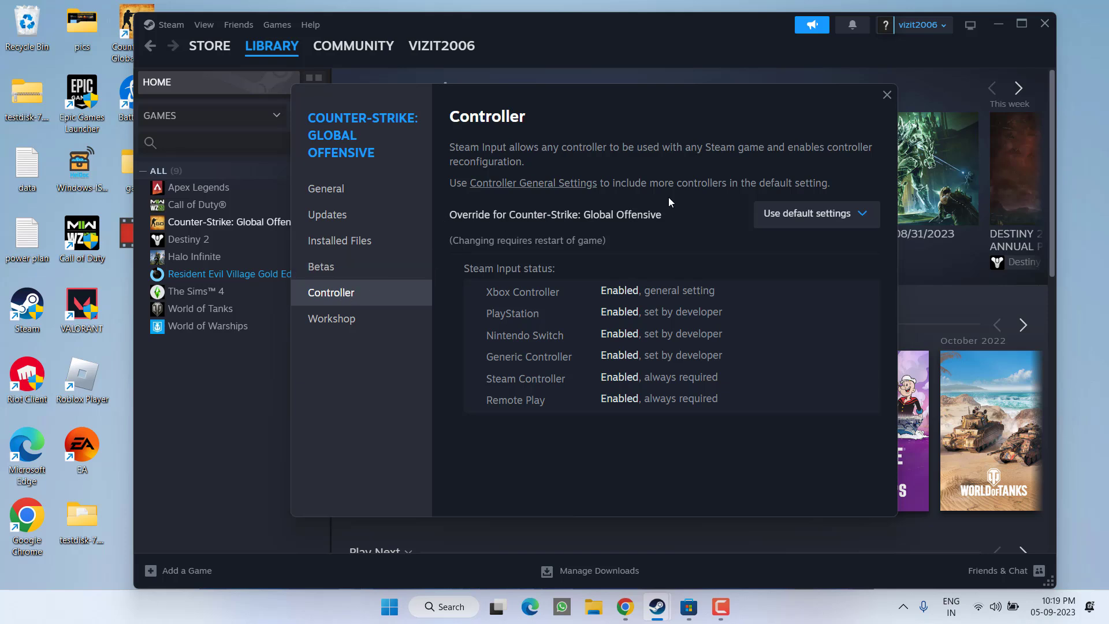
click(854, 212)
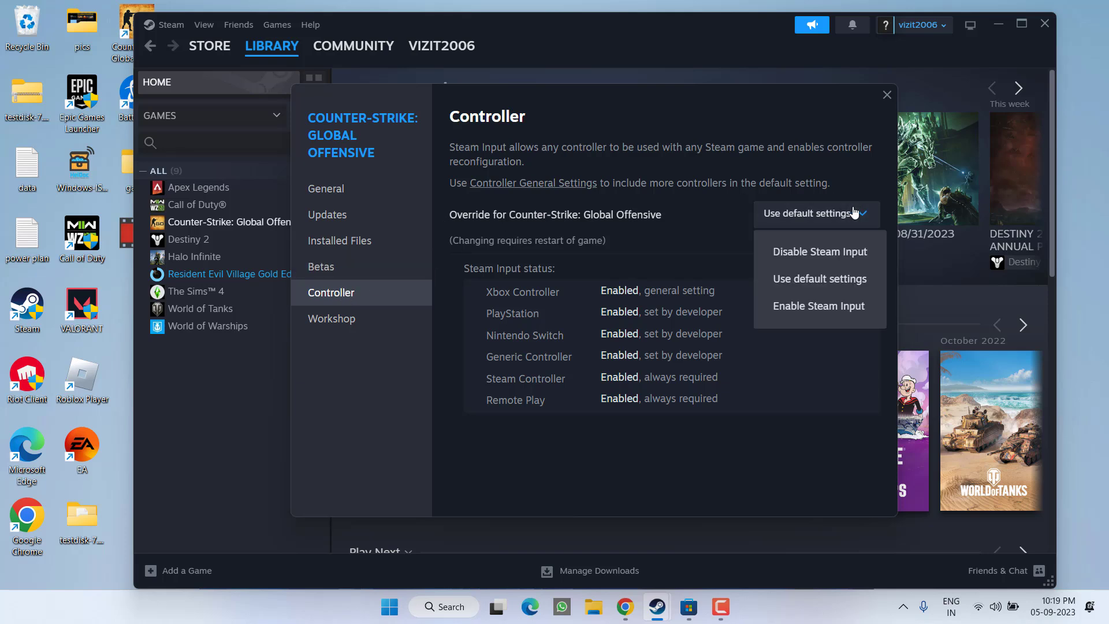
click(836, 305)
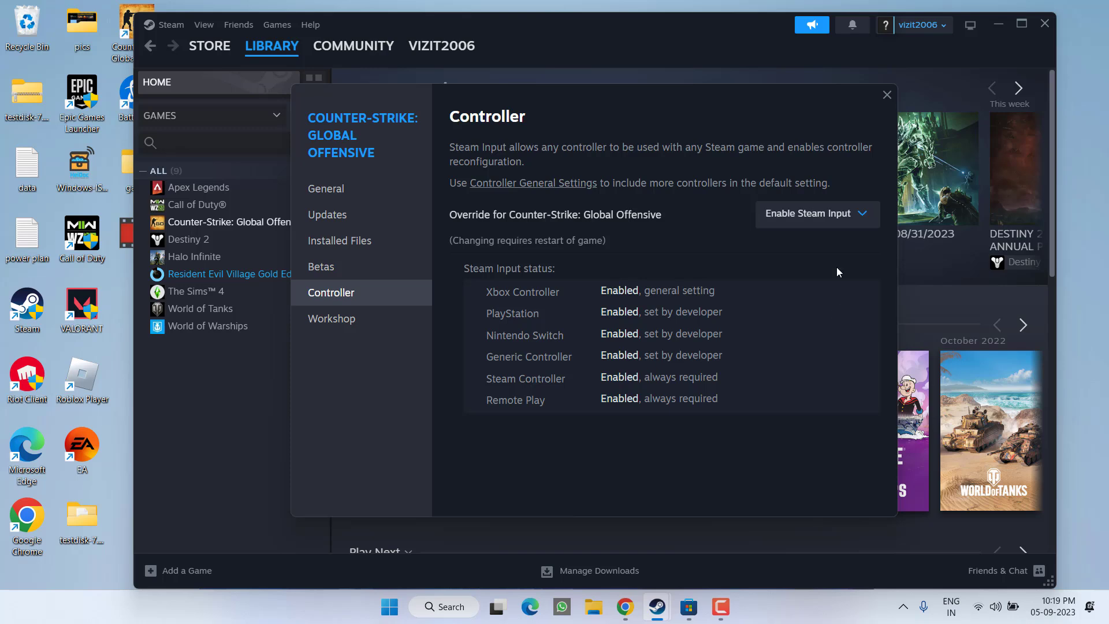
click(886, 96)
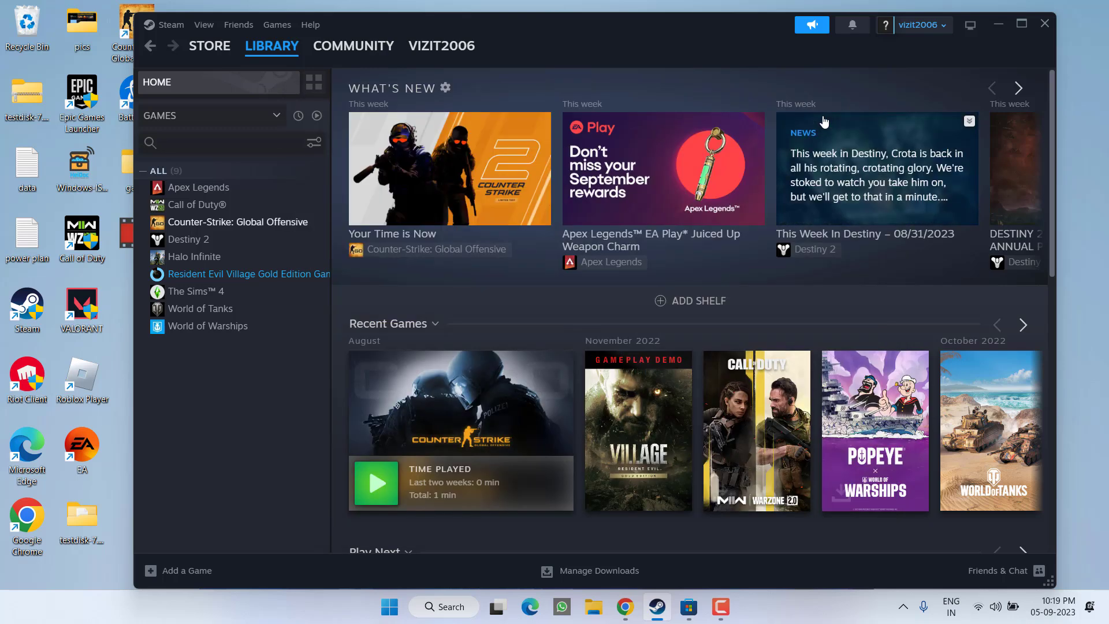
Review the external gamepad options in Steam's controller settings, including the Steam Input options for each controller type.
click(172, 27)
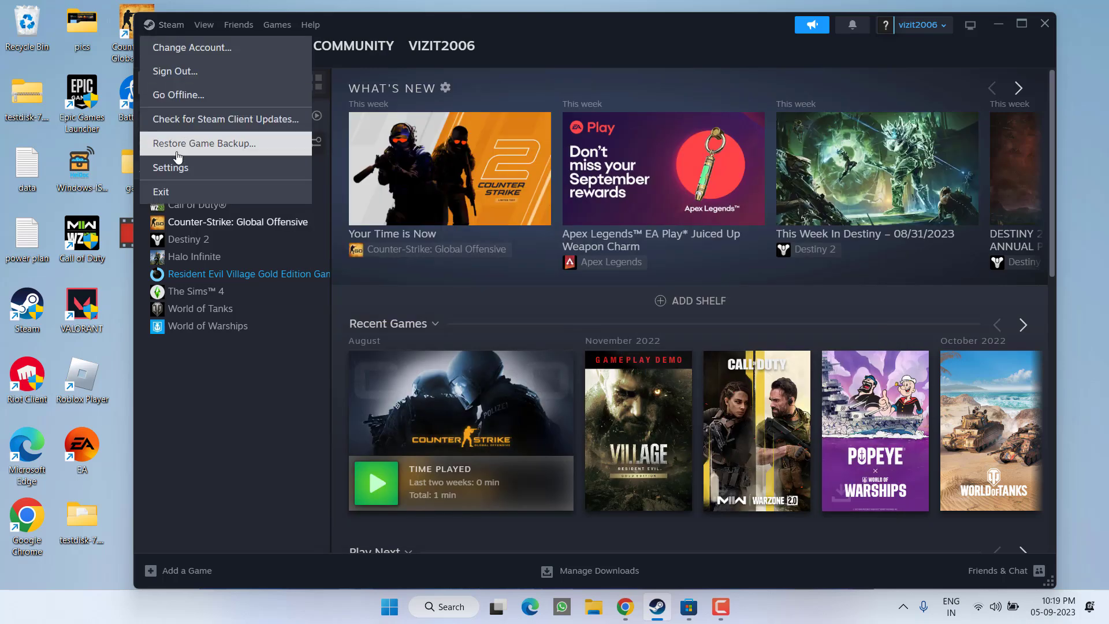
click(167, 169)
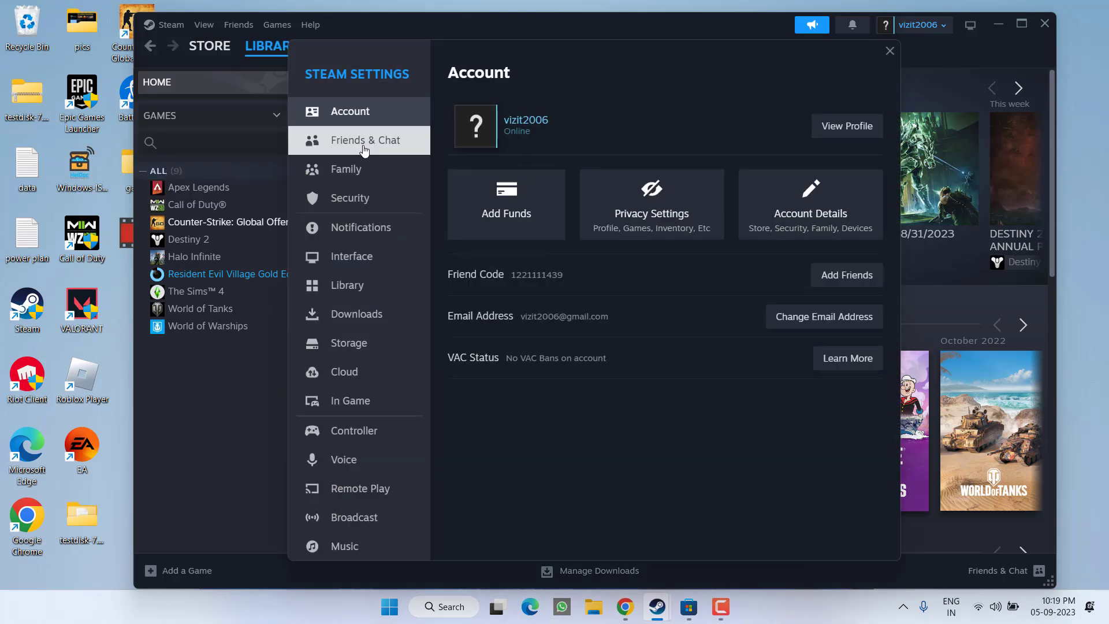
click(354, 434)
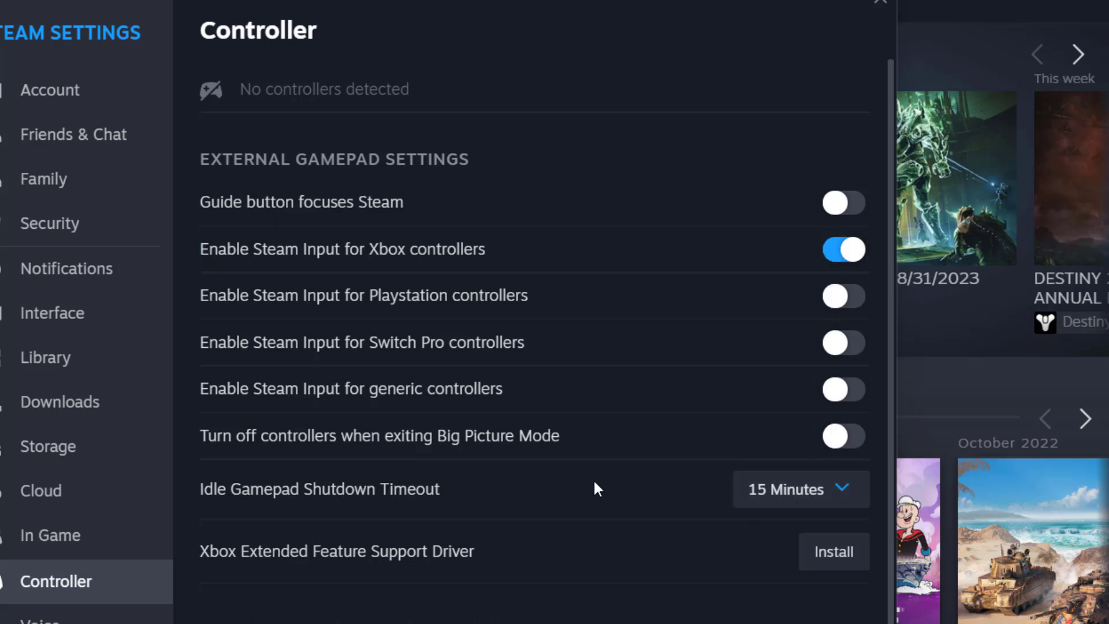
scroll(546, 483, down, 1)
click(880, 7)
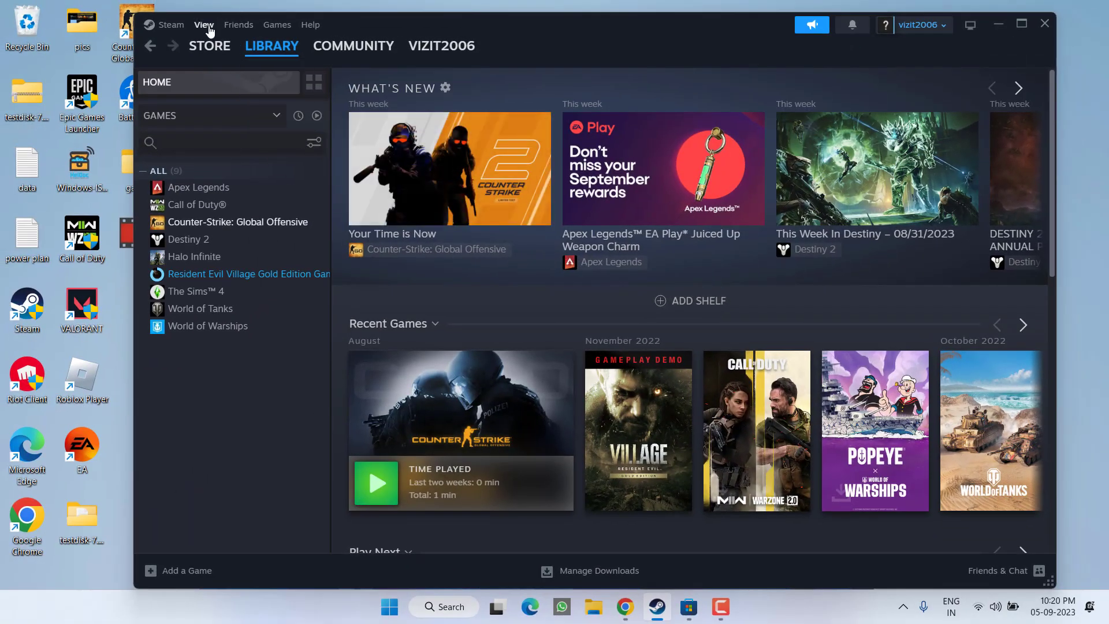
Switch Steam to Big Picture Mode and dismiss the welcome tips.
click(206, 25)
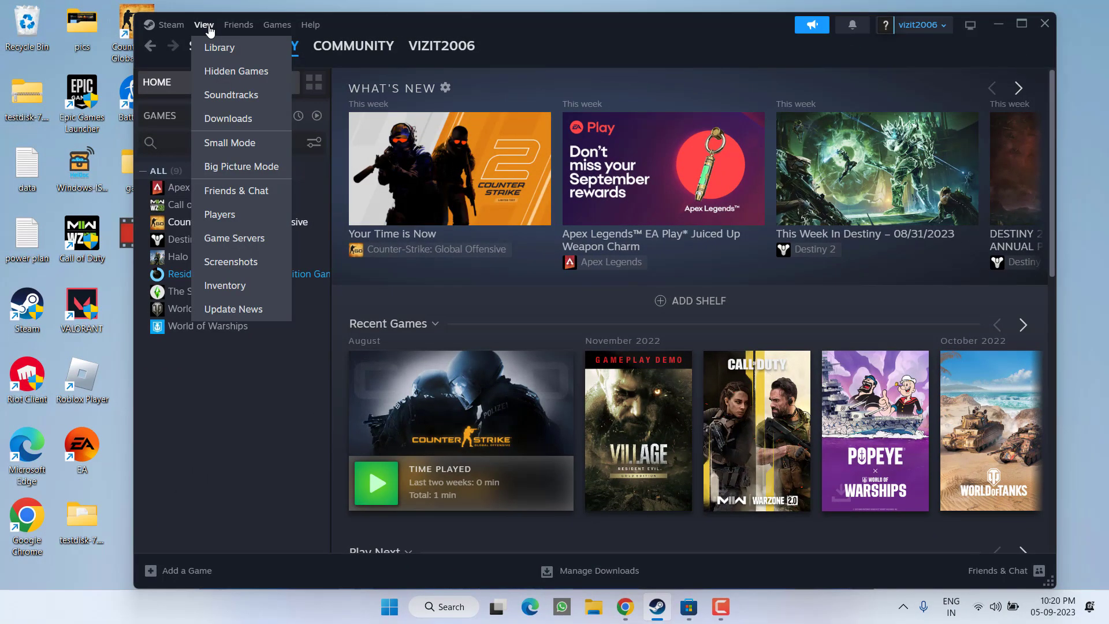
click(243, 168)
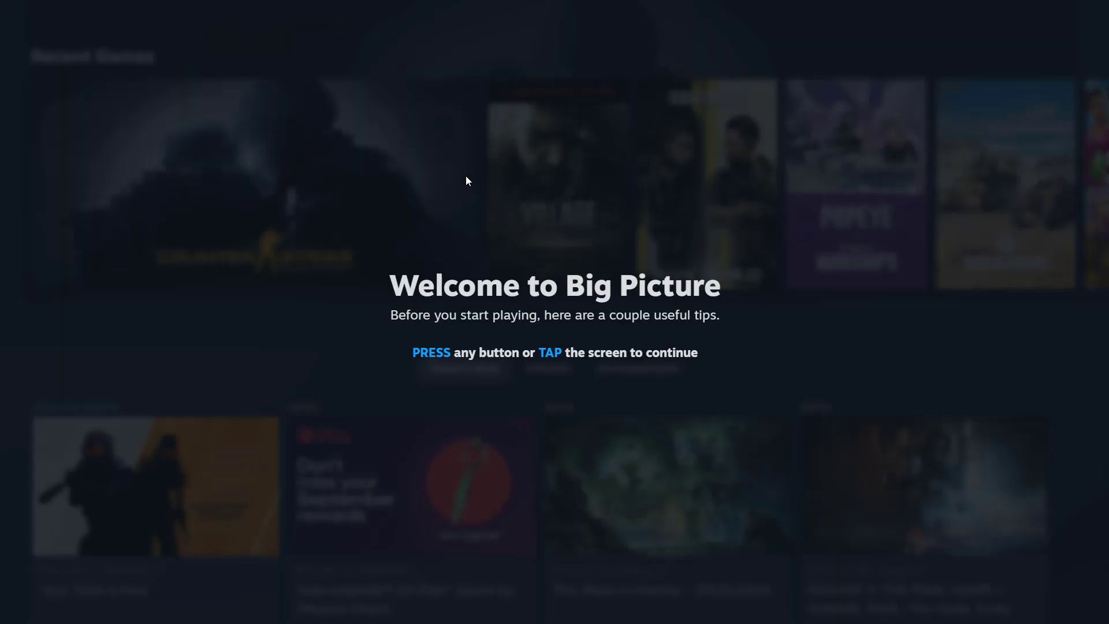
click(470, 161)
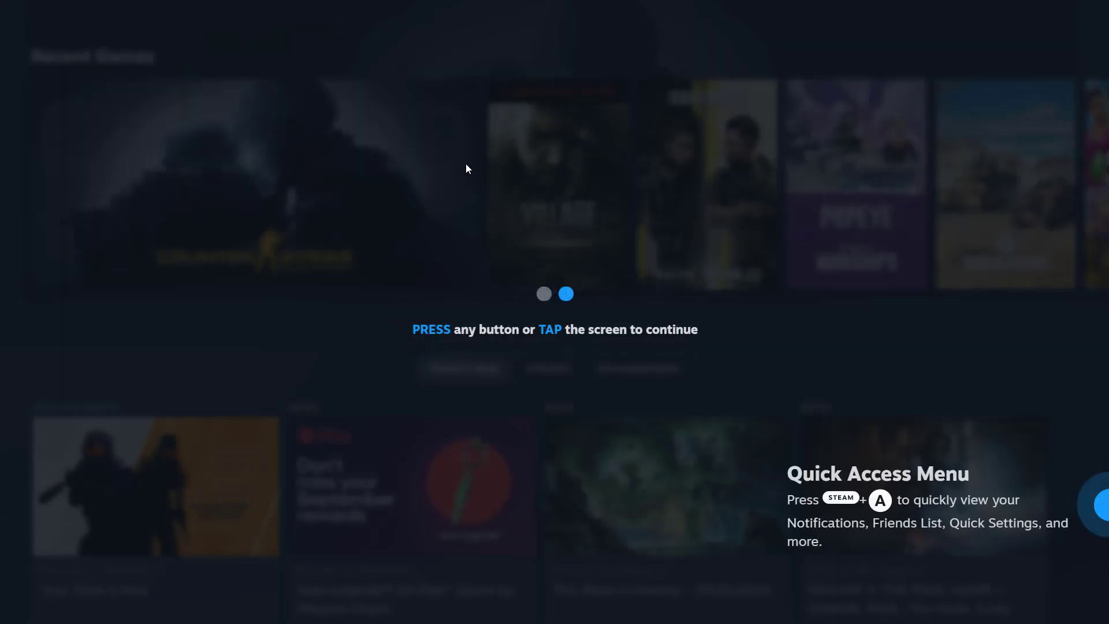
click(465, 164)
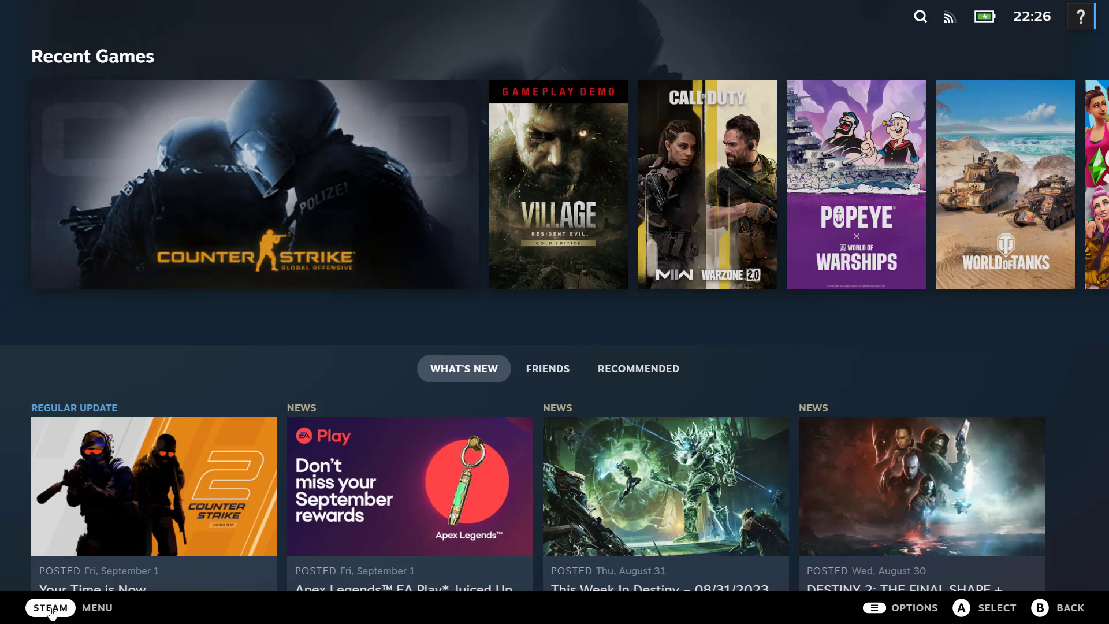
Exit Big Picture Mode through the power options.
click(51, 610)
click(75, 459)
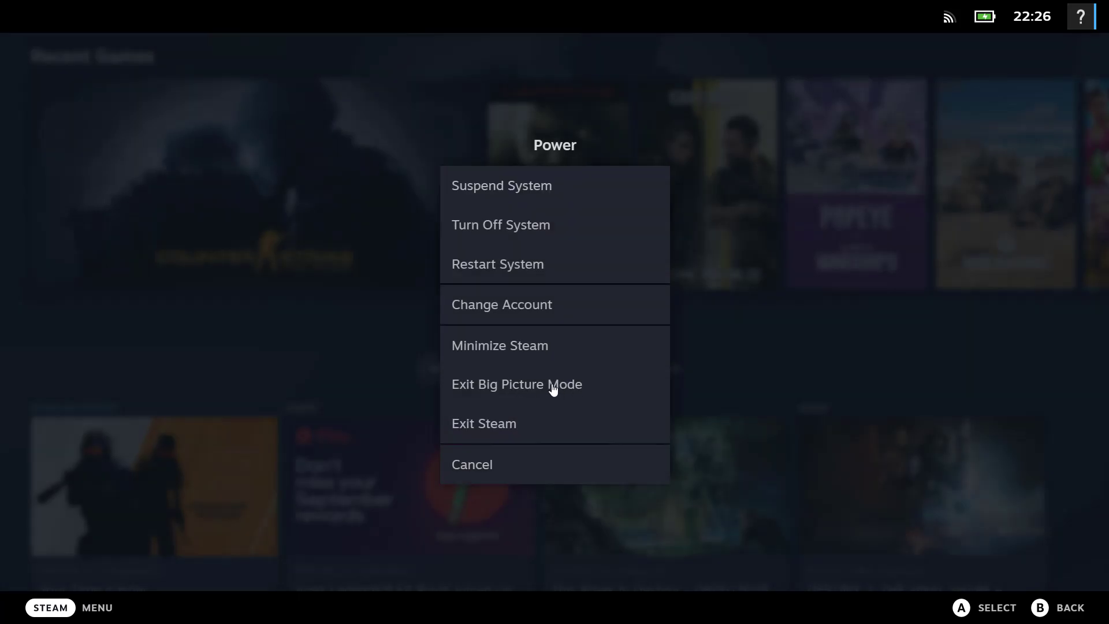
click(553, 386)
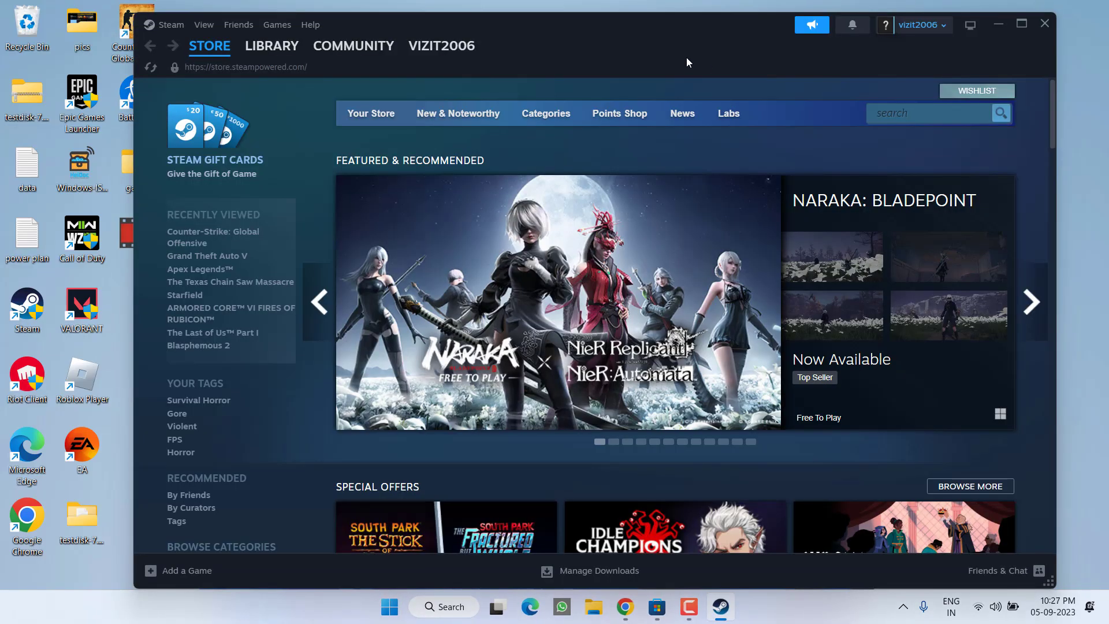
Clear Steam's download cache in the download settings and confirm.
click(177, 29)
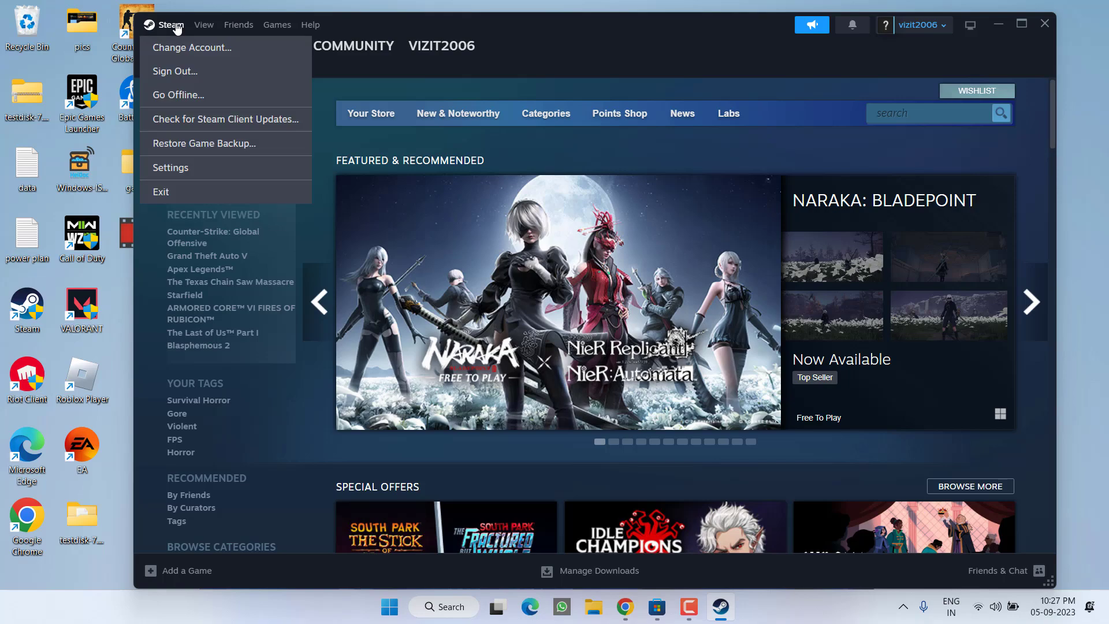
click(181, 168)
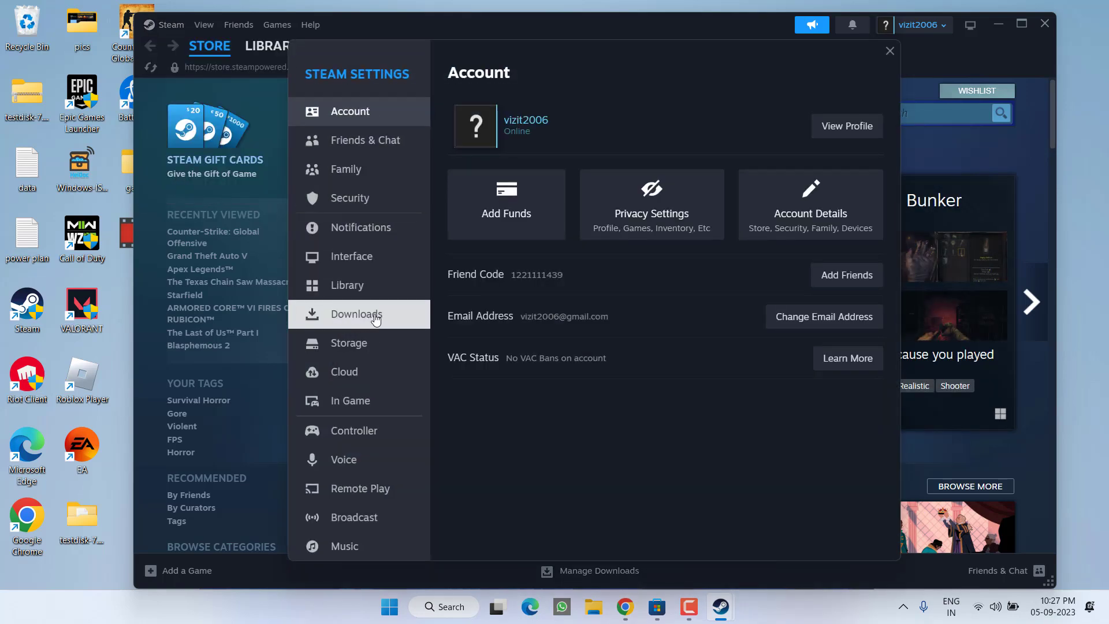
click(342, 318)
scroll(555, 280, down, 5)
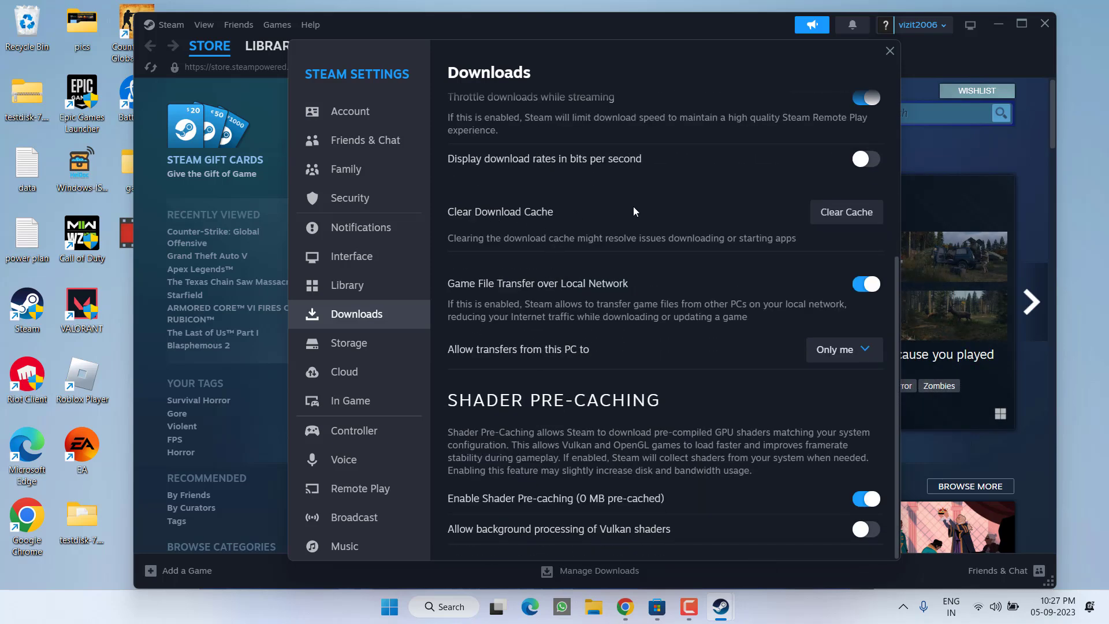
click(824, 219)
click(702, 345)
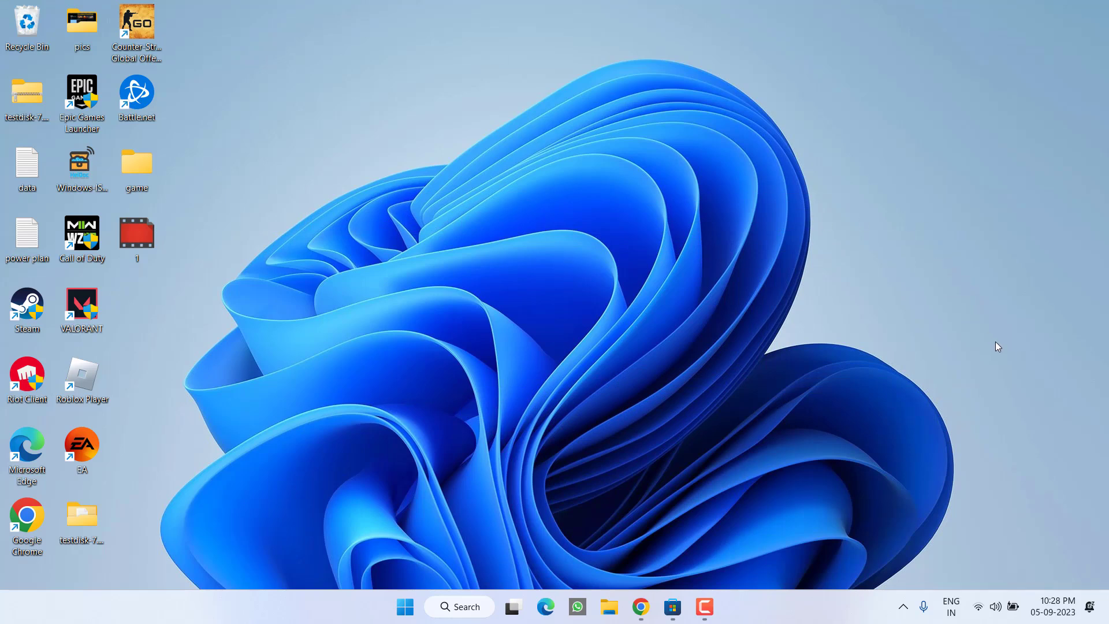
Open Microsoft Store and search it for "xbox accessories".
key(super)
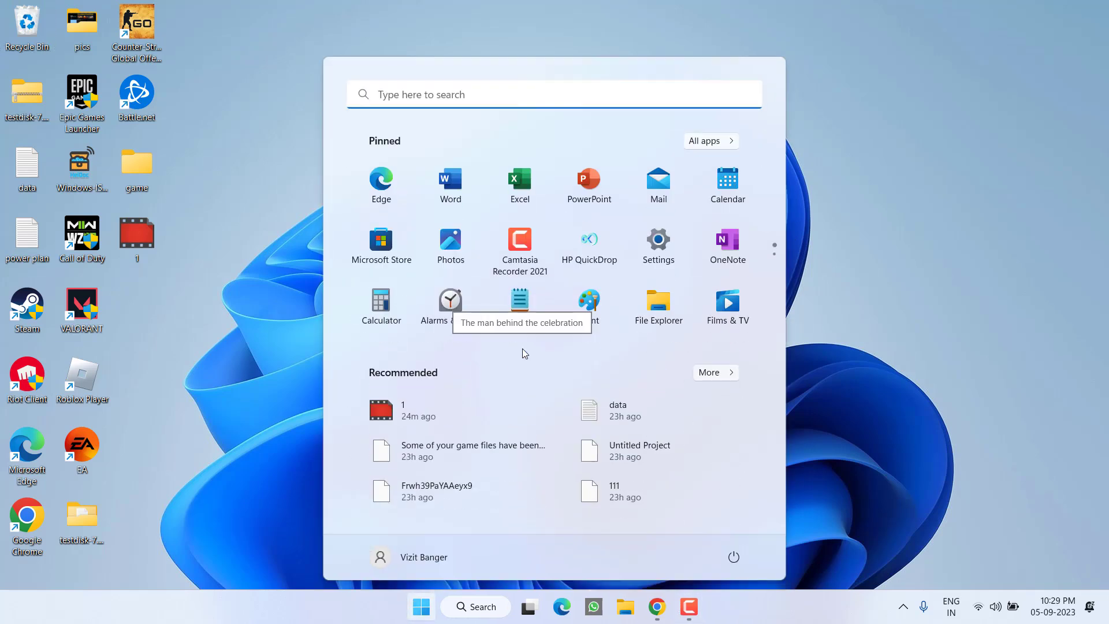
text(store)
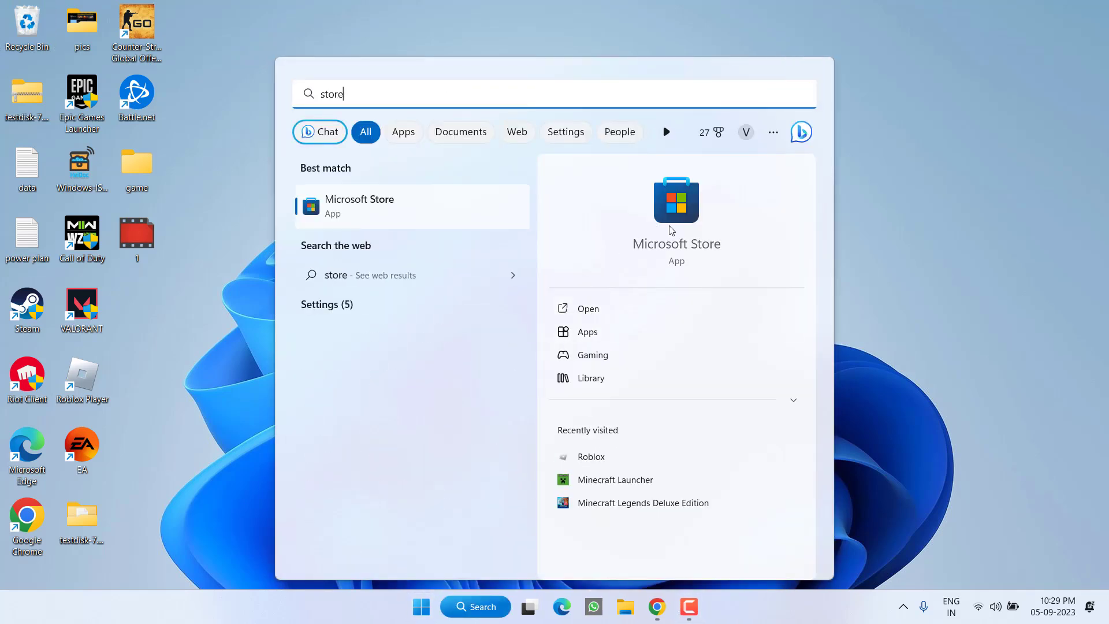
click(671, 230)
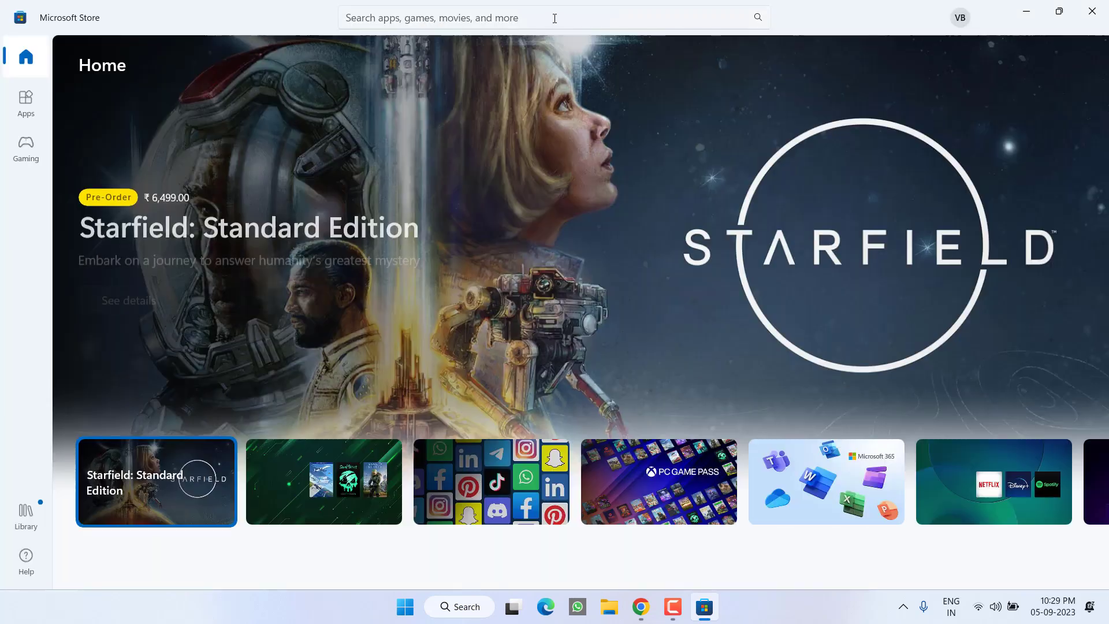
click(553, 18)
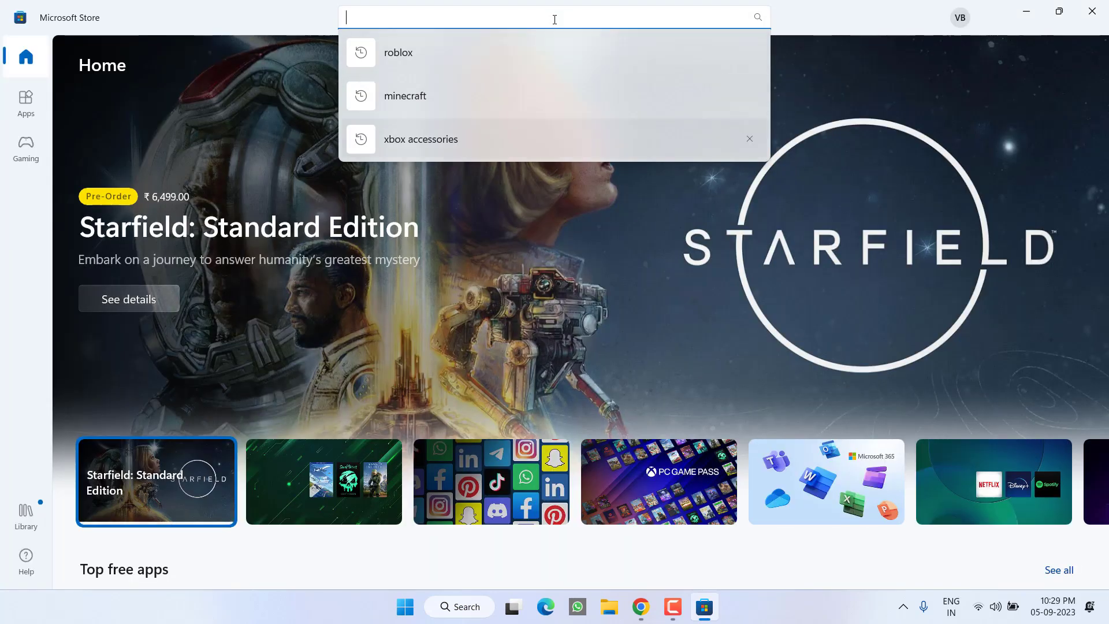
key(Return)
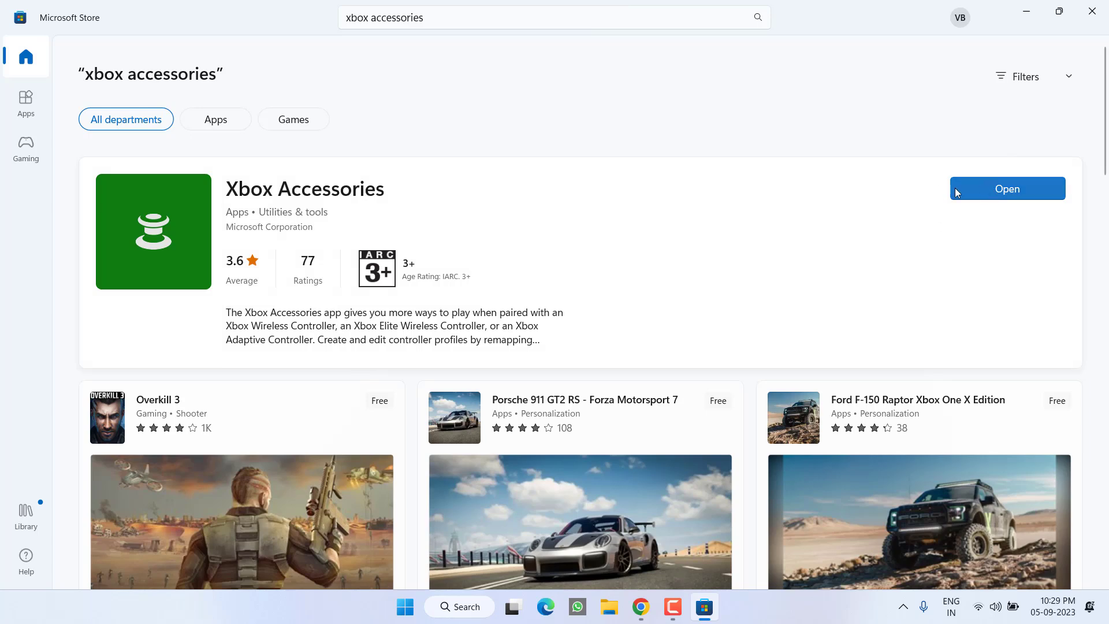
Open the Xbox Accessories app to check for a connected device, and close both it and the store.
click(1023, 189)
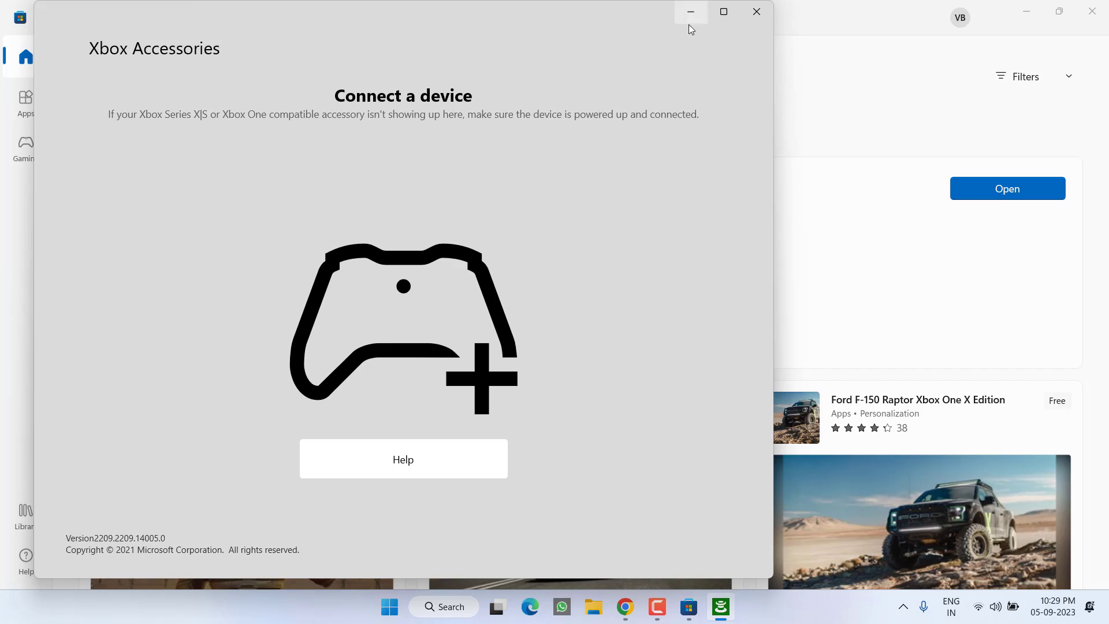
click(756, 11)
key(alt+F4)
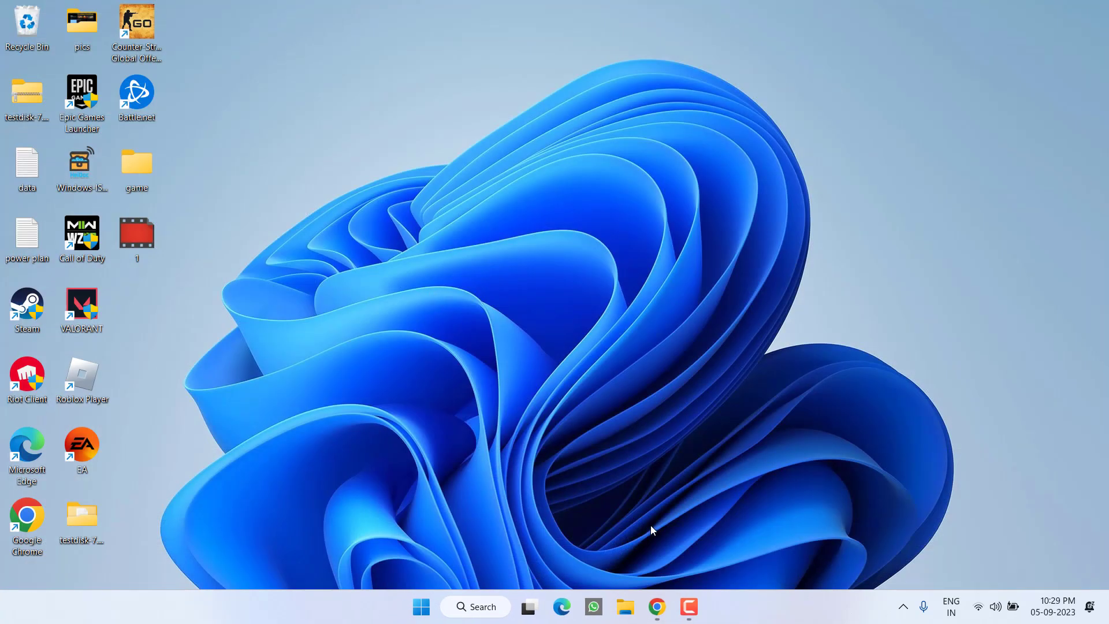
Switch to Chrome and download DS4Windows 3.2.14 from ds4-windows.com, saving it as the zip file DS4Windows_3.2.14_x64.
click(657, 606)
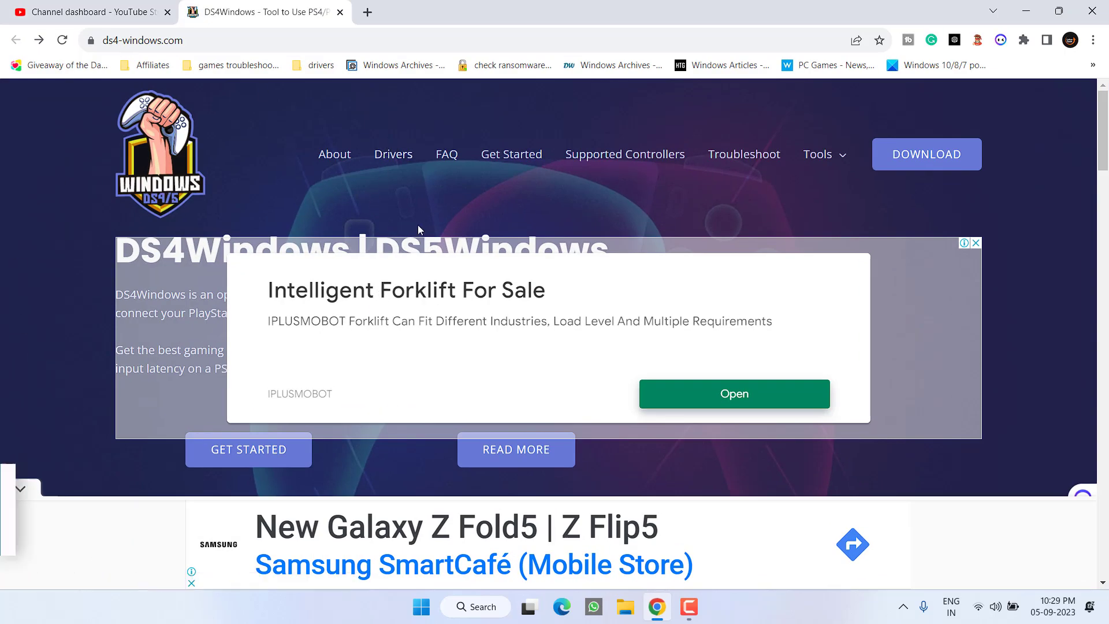
click(941, 150)
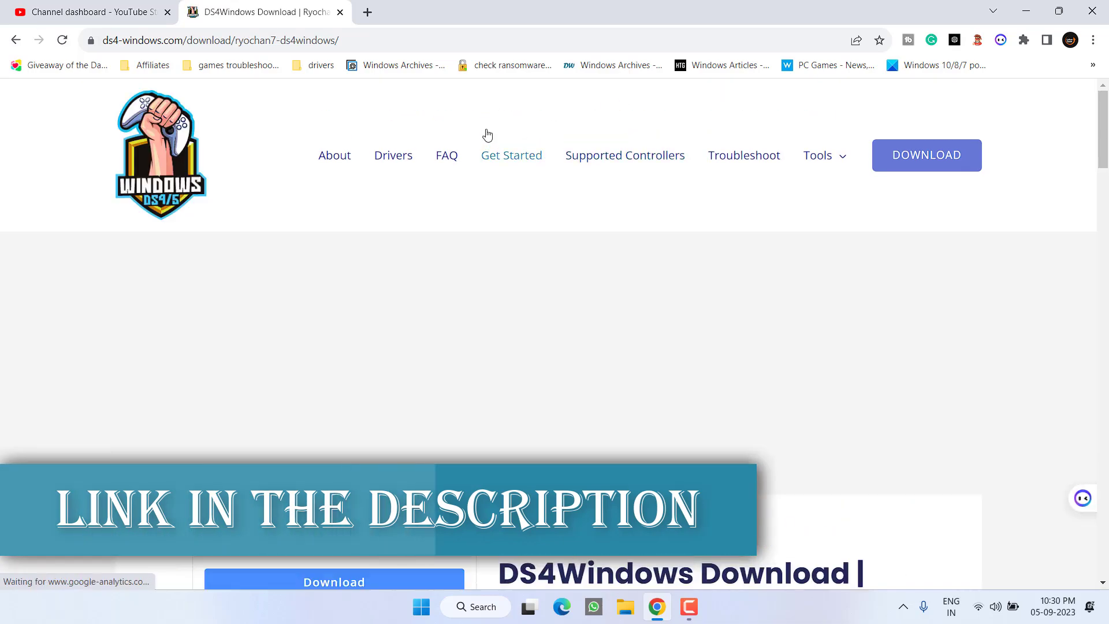
scroll(310, 169, down, 4)
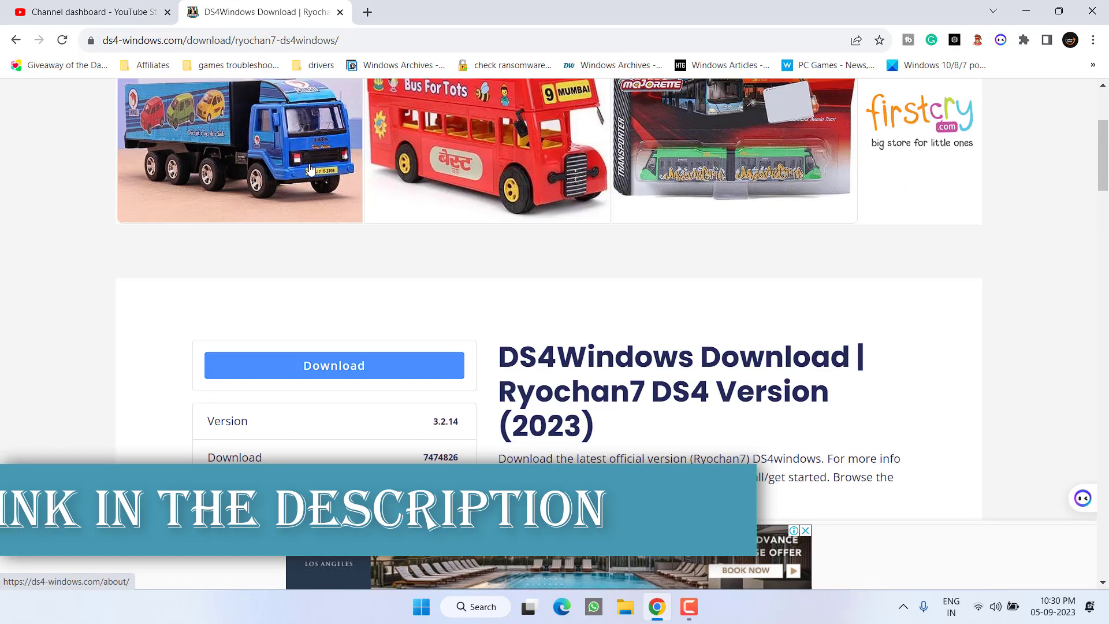
scroll(310, 168, down, 4)
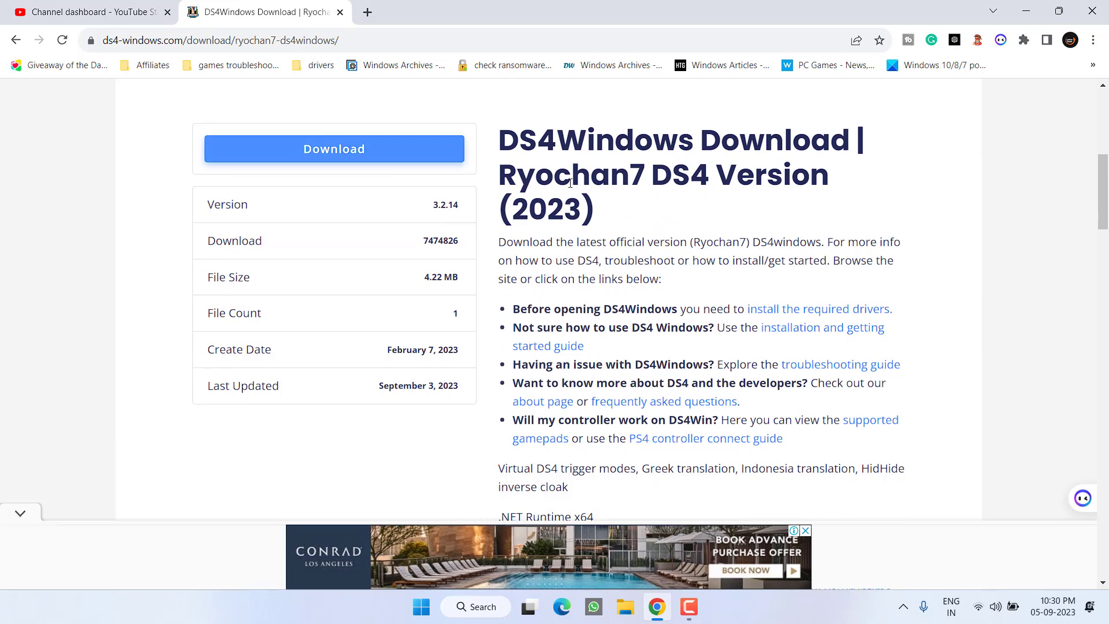
click(340, 142)
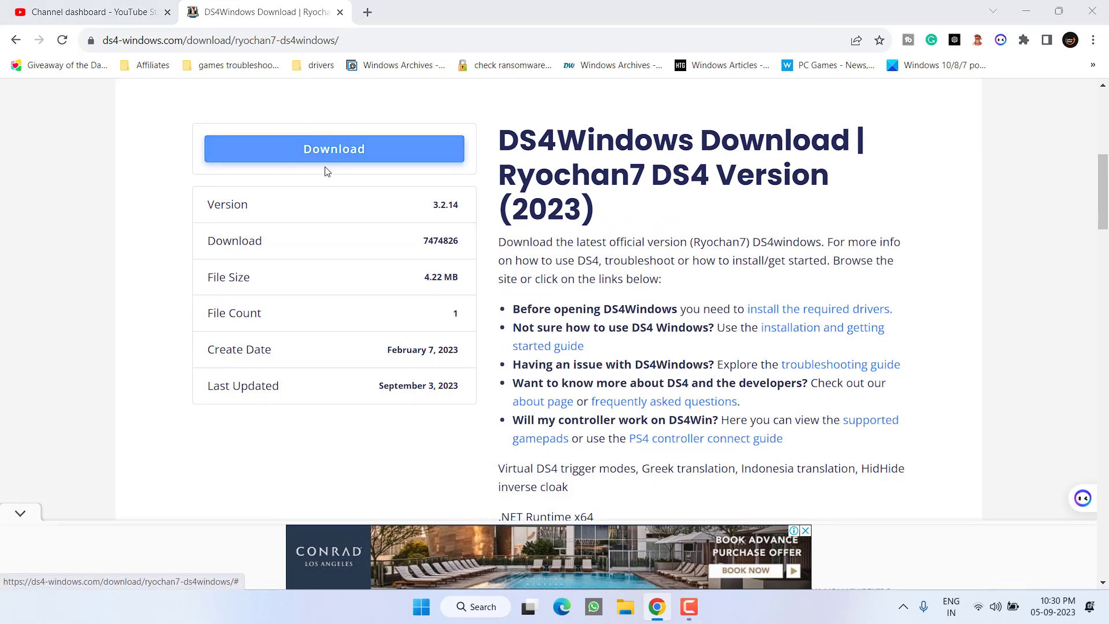
scroll(324, 363, up, 3)
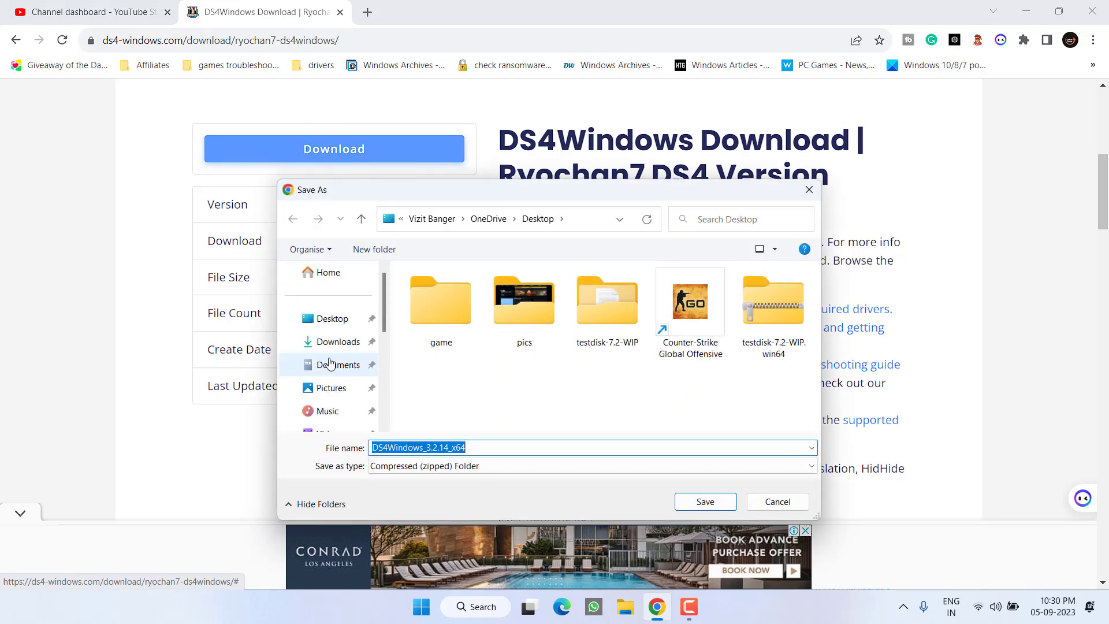
click(344, 327)
click(705, 501)
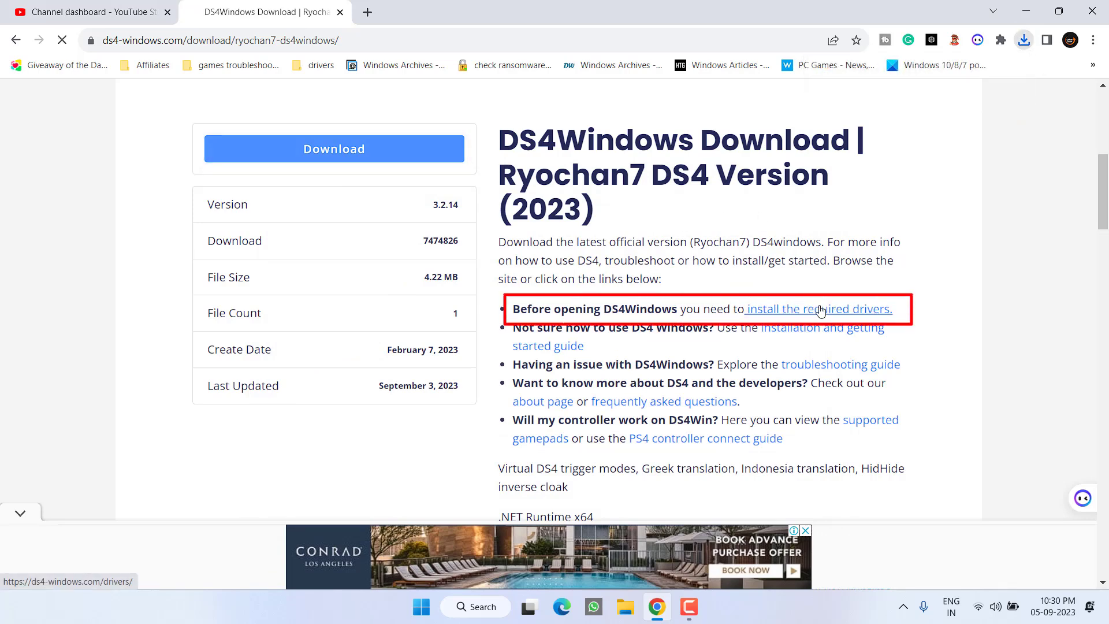
Open the required drivers page and download the ViGEmBus driver 1.21.442, saving it to the Desktop as ViGEmBus_1.21.442_x64_x86_arm64.
click(785, 313)
scroll(677, 264, down, 15)
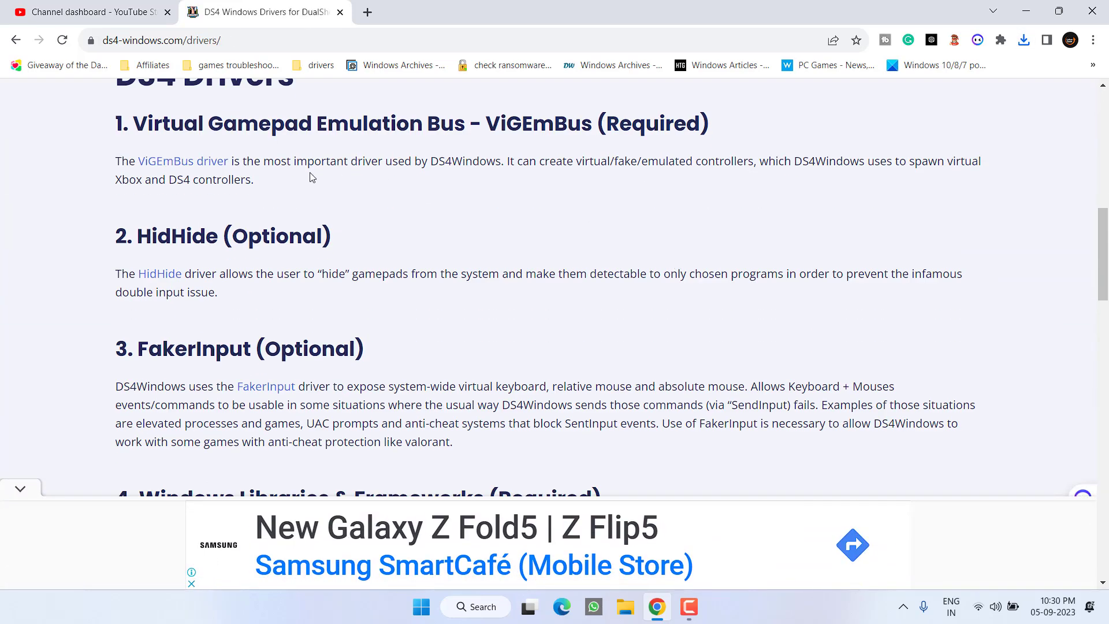
click(183, 165)
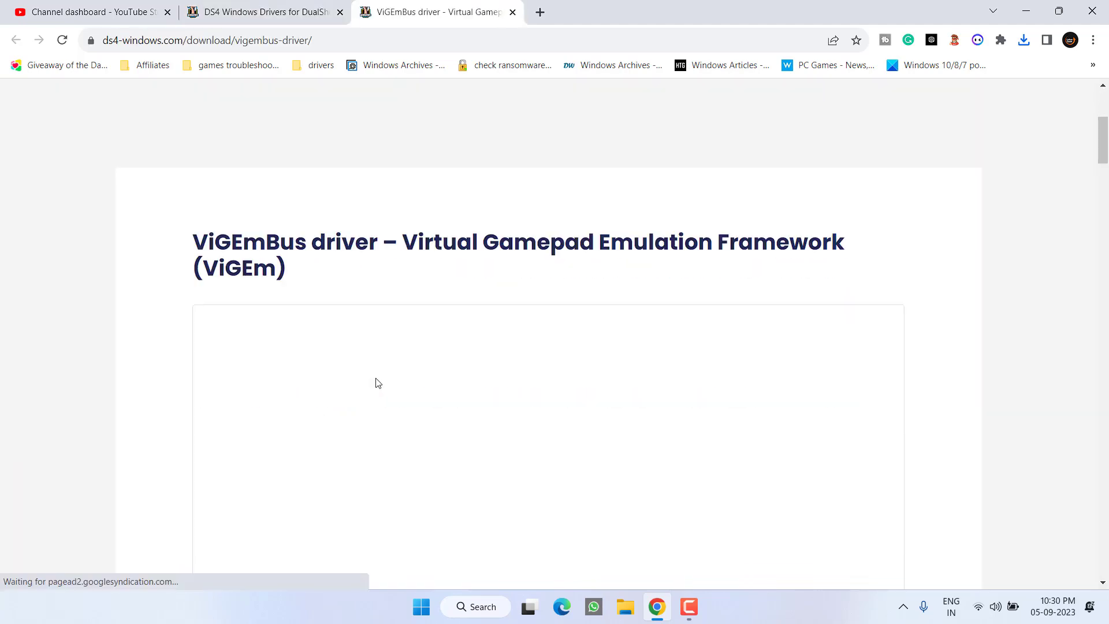
scroll(375, 377, down, 5)
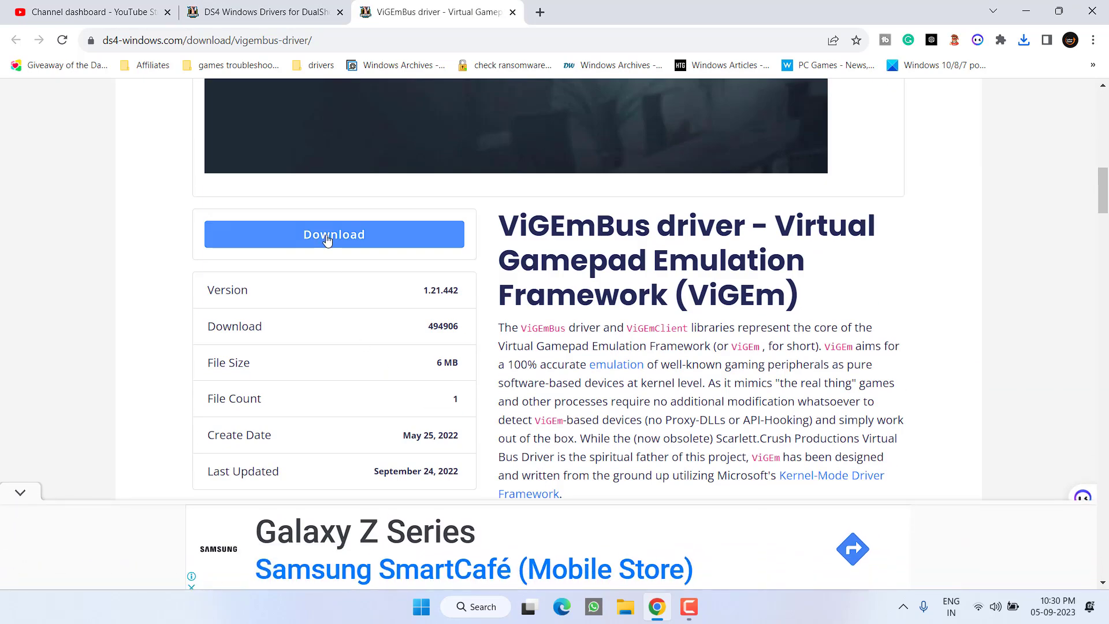
click(376, 239)
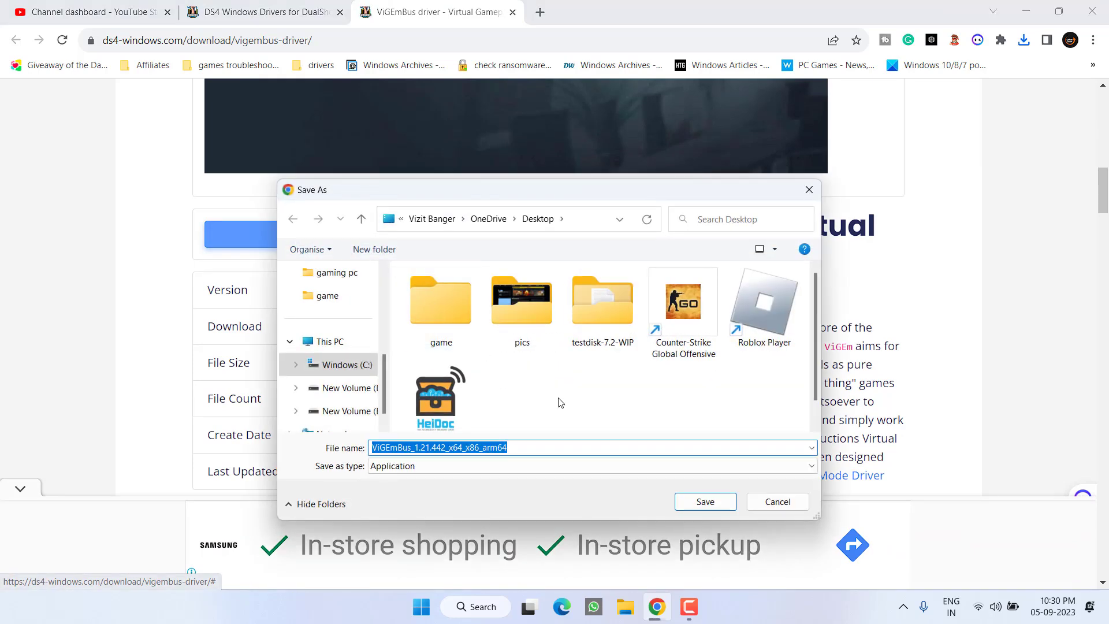
click(705, 501)
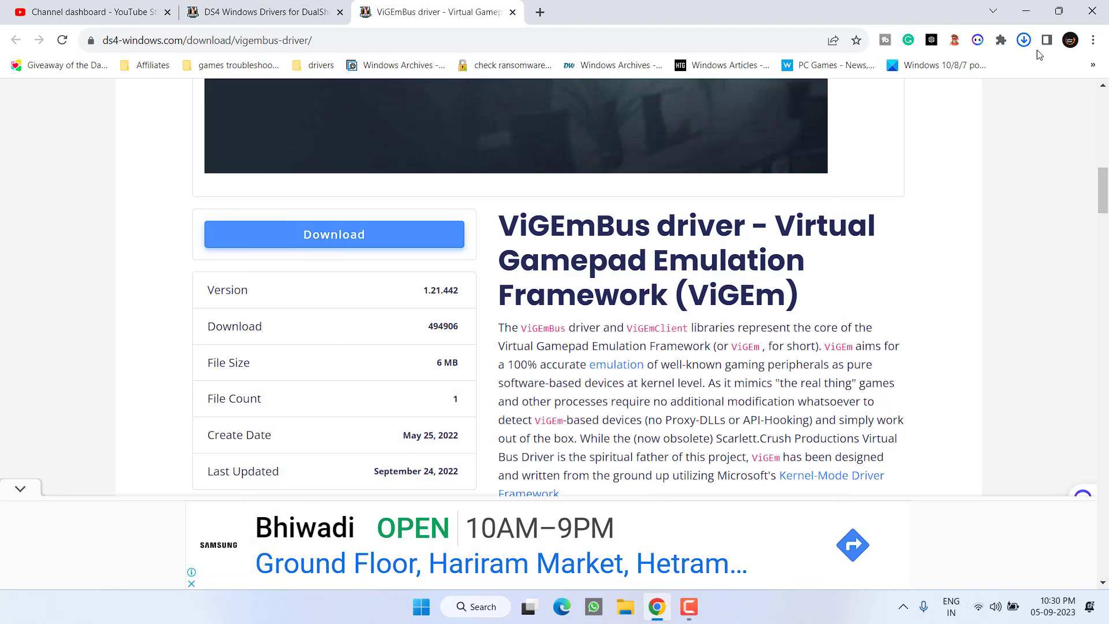
Open the downloaded DS4Windows_3.2.14_x64.zip, locate the DS4Windows application in its DS4Windows folder, and close the file window.
click(1023, 39)
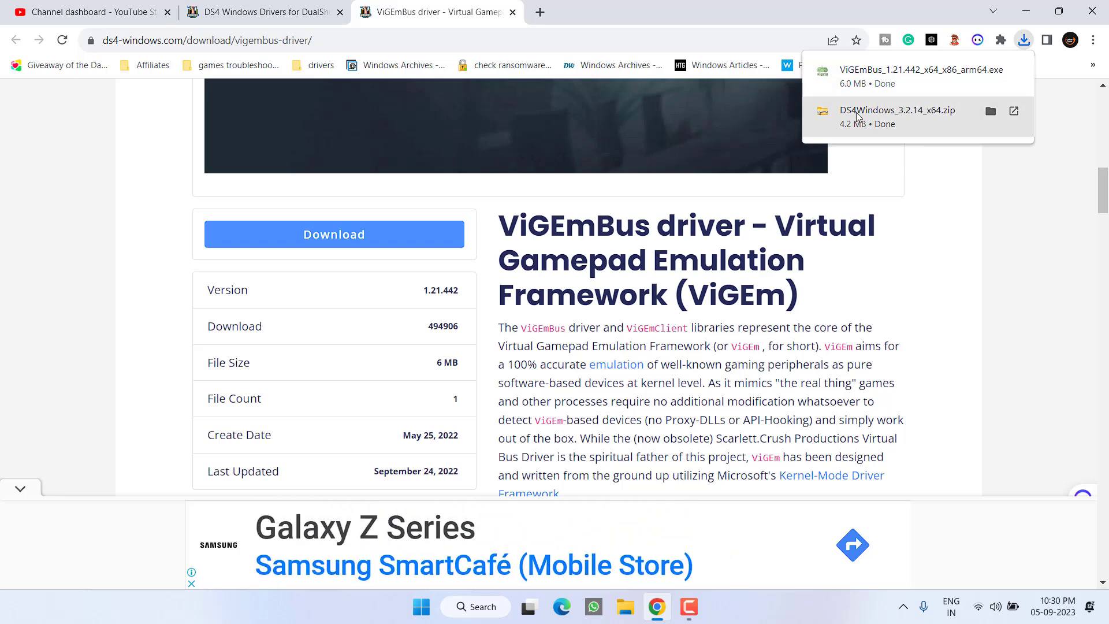
click(899, 125)
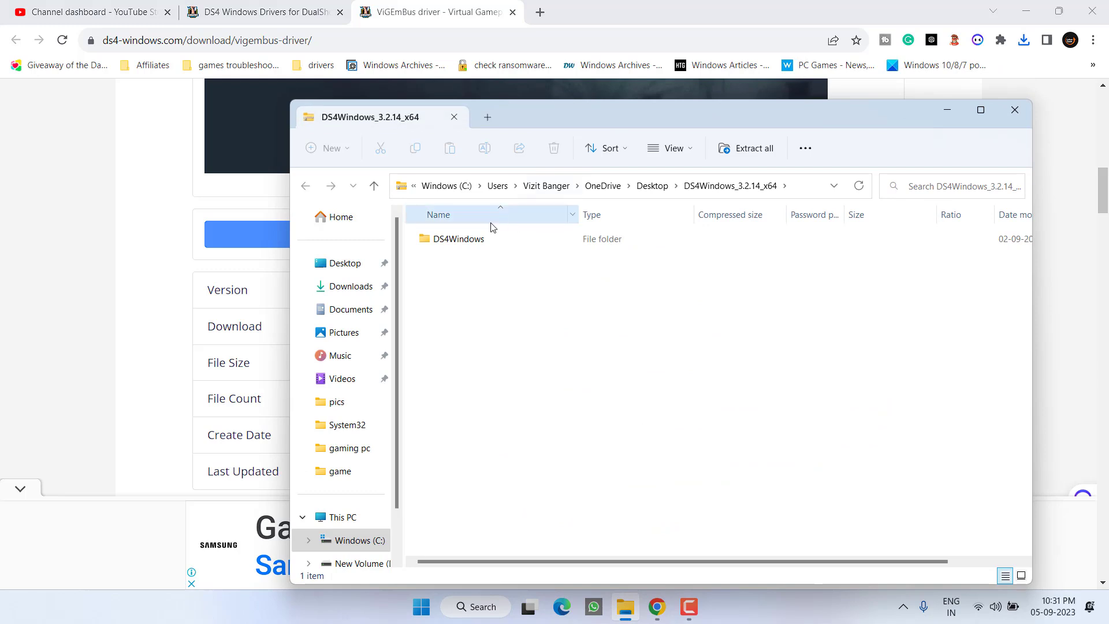
double_click(469, 246)
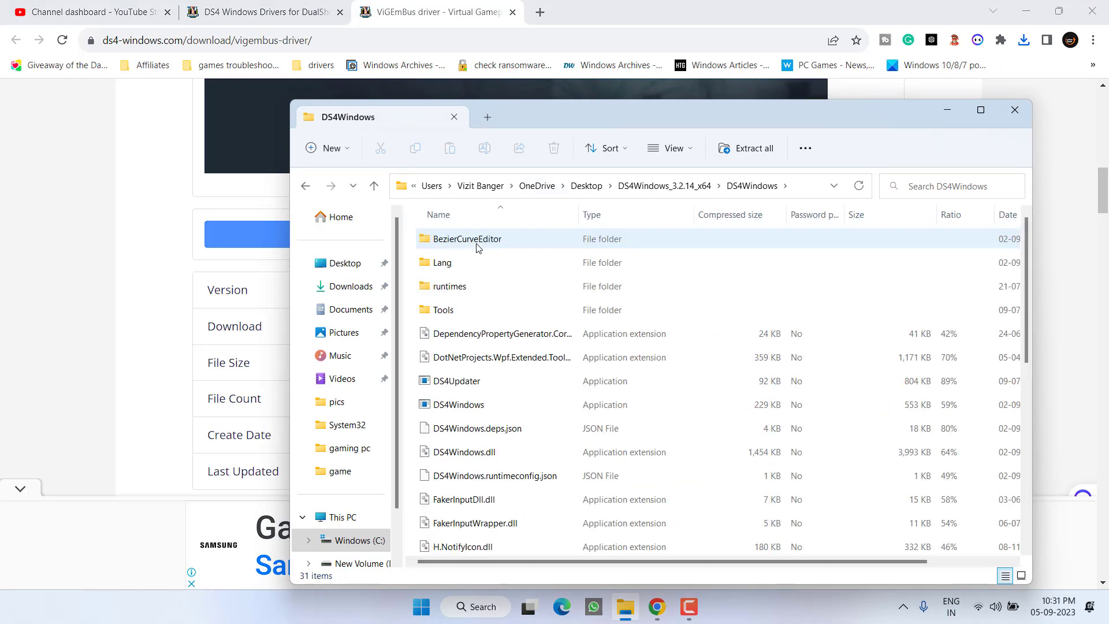
click(465, 407)
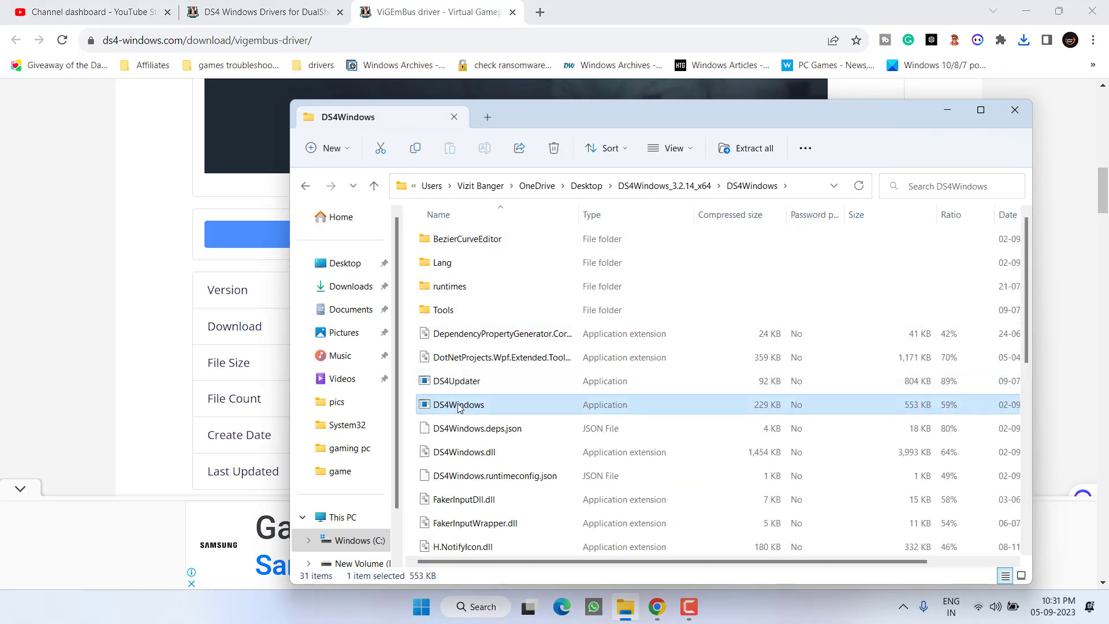
scroll(471, 402, down, 3)
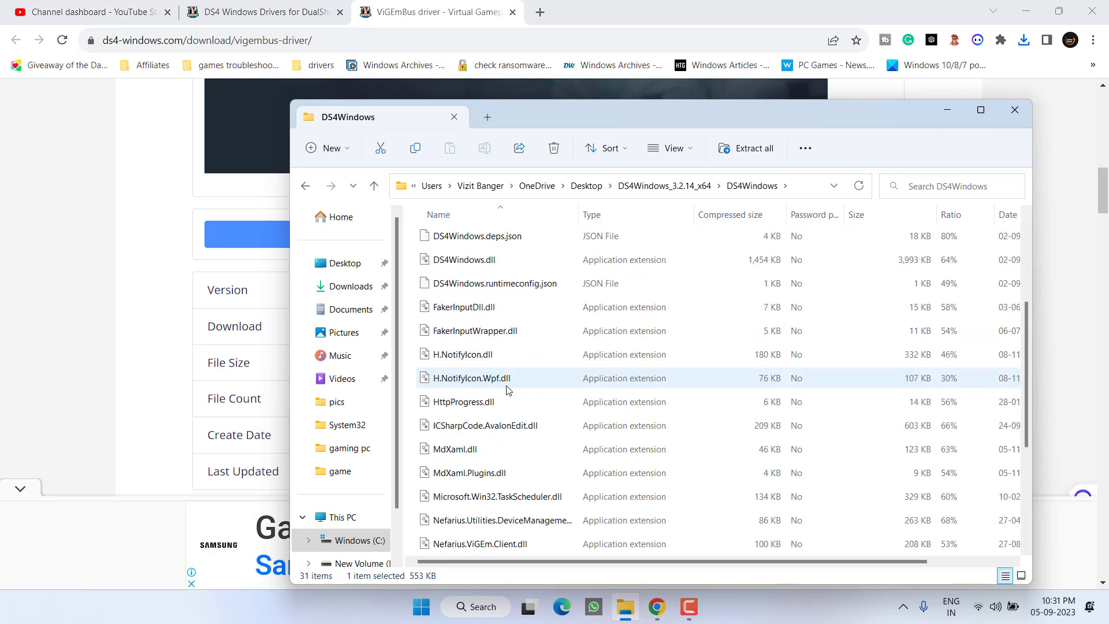
scroll(507, 390, up, 2)
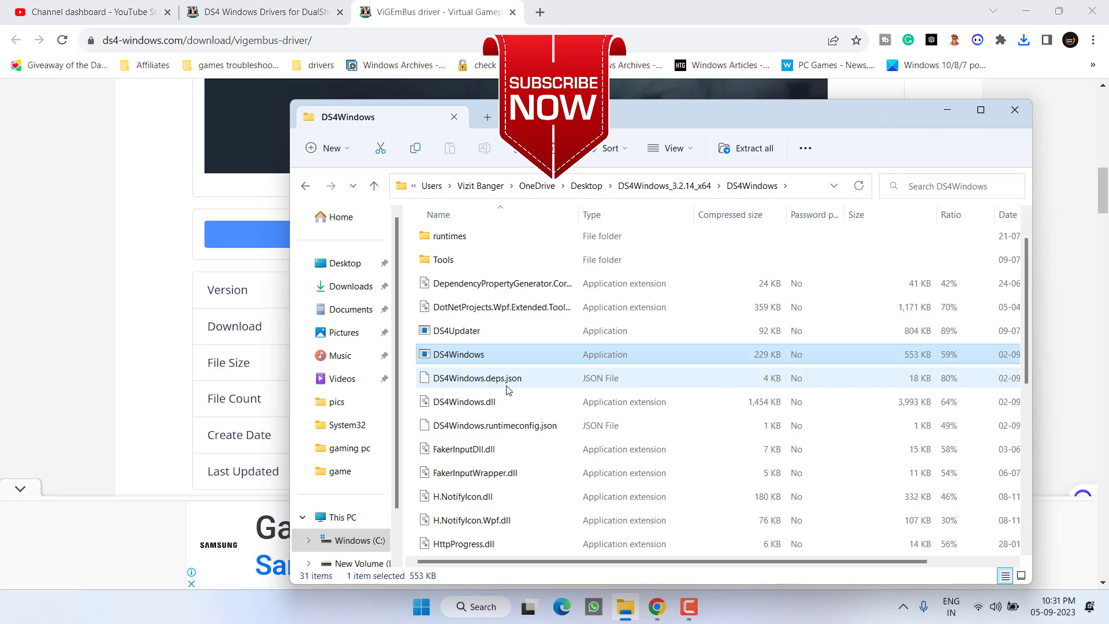
click(1013, 110)
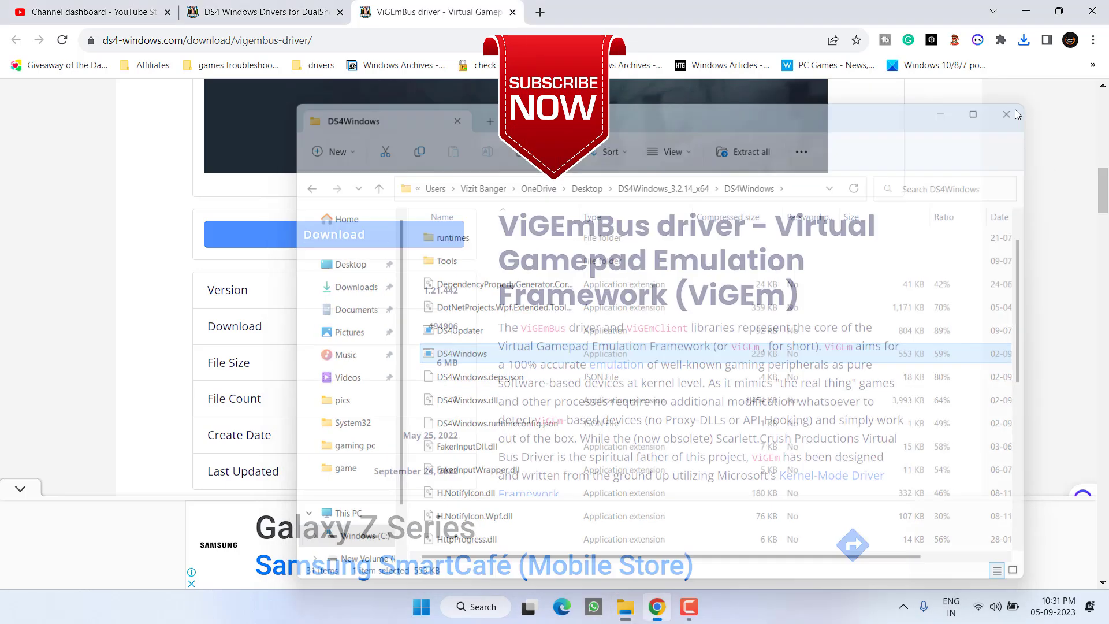